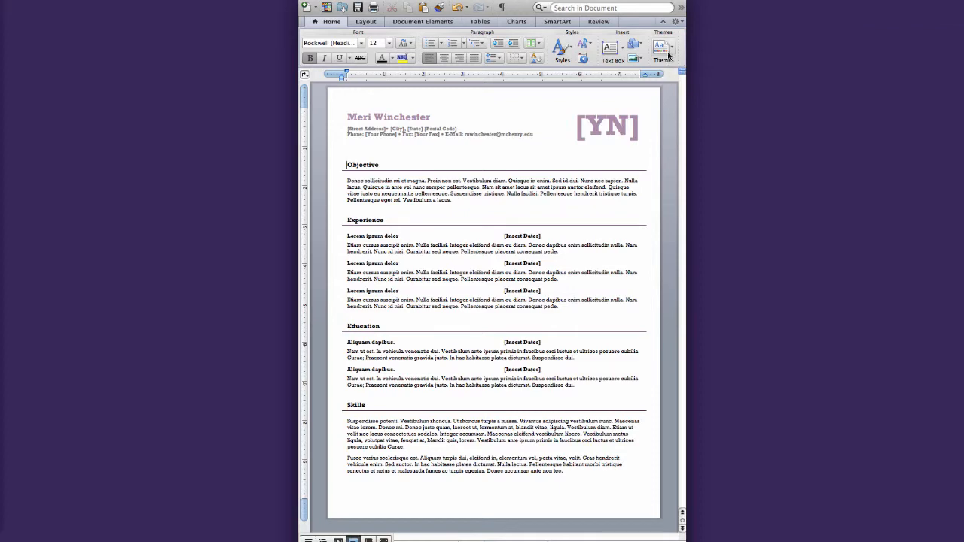
Step: Try out the Clarity, Executive and Expo themes on the resume
left_click(667, 53)
left_click(719, 163)
left_click(664, 51)
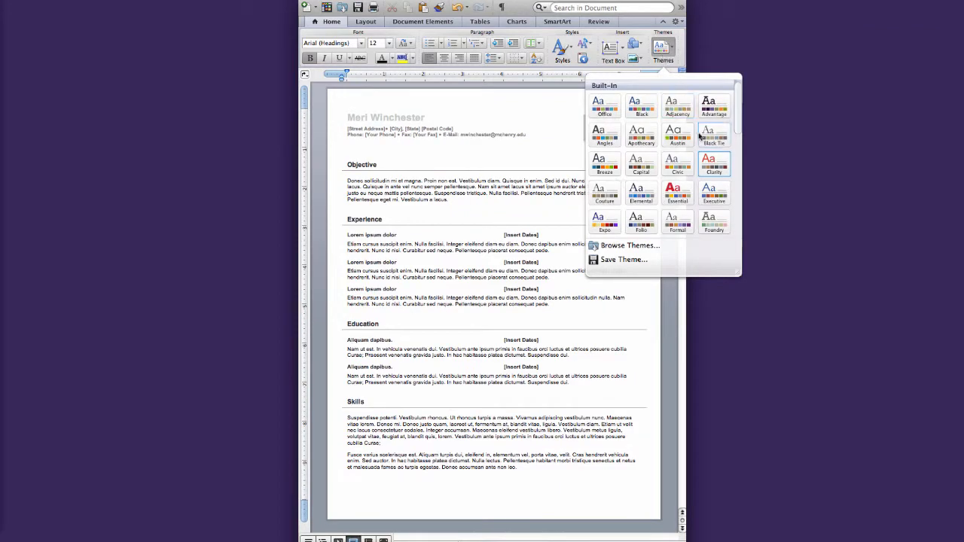
left_click(713, 191)
left_click(660, 52)
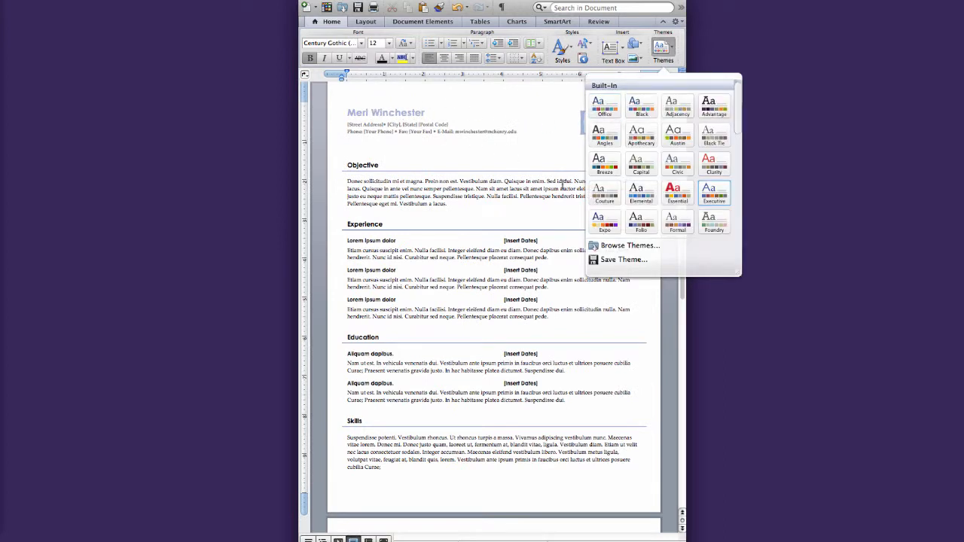
left_click(607, 220)
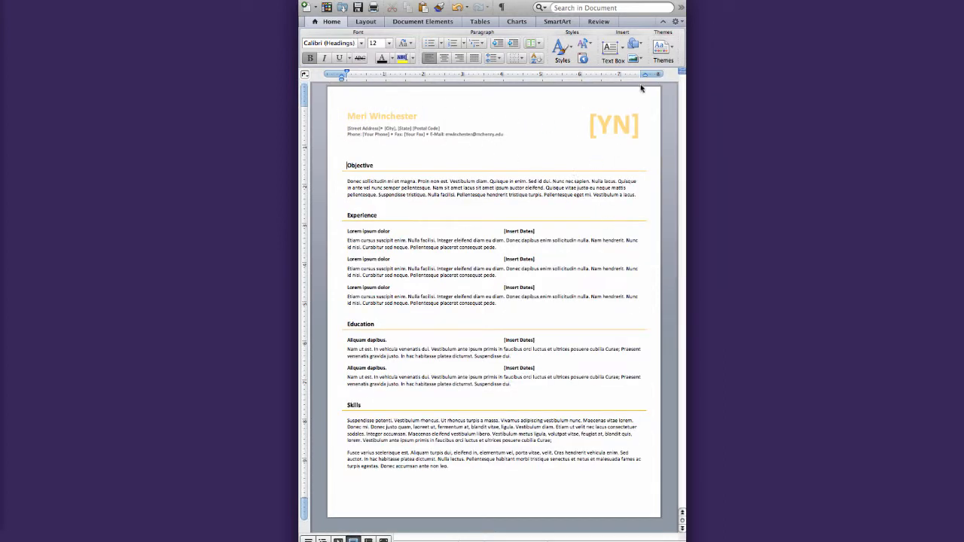
Step: Apply the built-in Folio theme to the resume
left_click(661, 49)
left_click(652, 219)
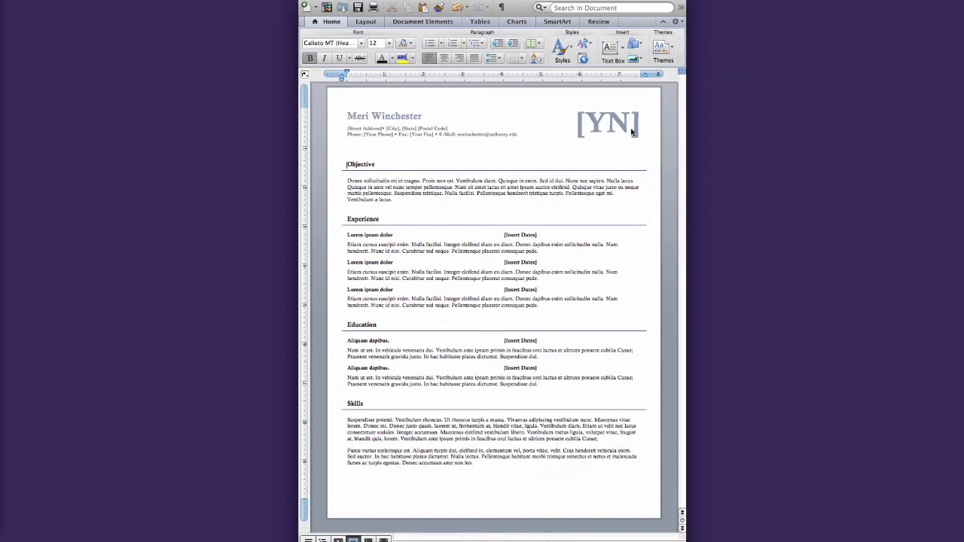
Step: Open the first-page header for editing and replace the large [YN] initials placeholder with MW
double_click(392, 117)
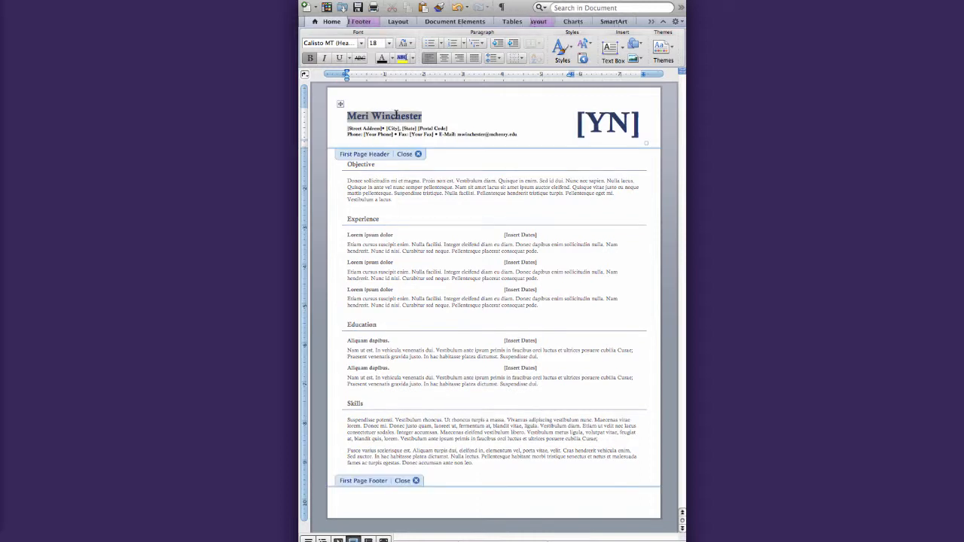
left_click(608, 126)
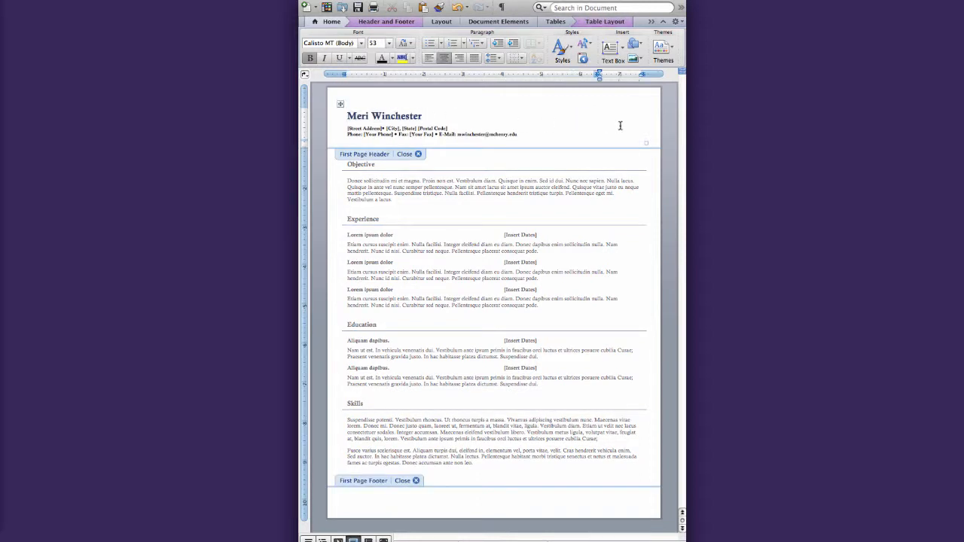
key("super+l")
type("MW")
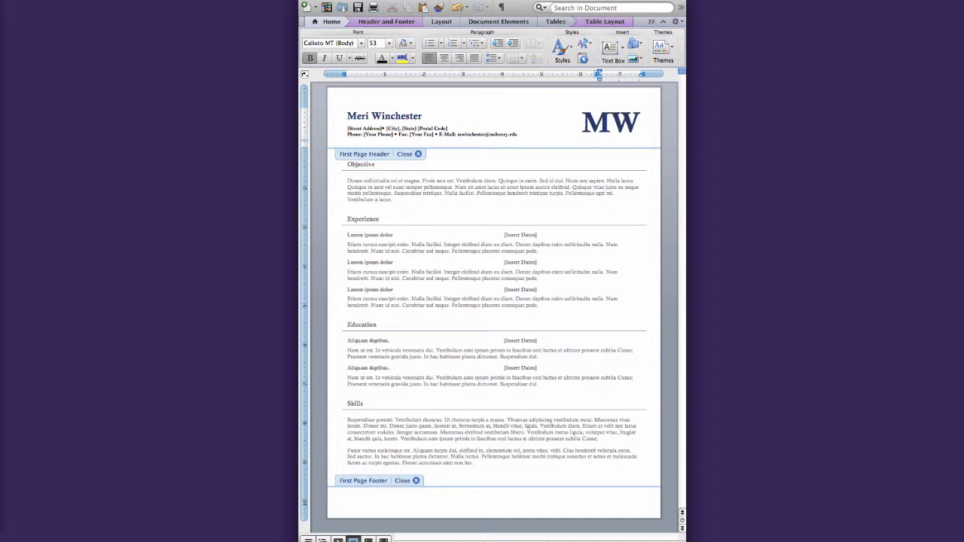
Step: Replace the street address, city, state and postal code placeholders in the header with the contact's postal address
triple_click(409, 116)
key("Delete")
key("super+z")
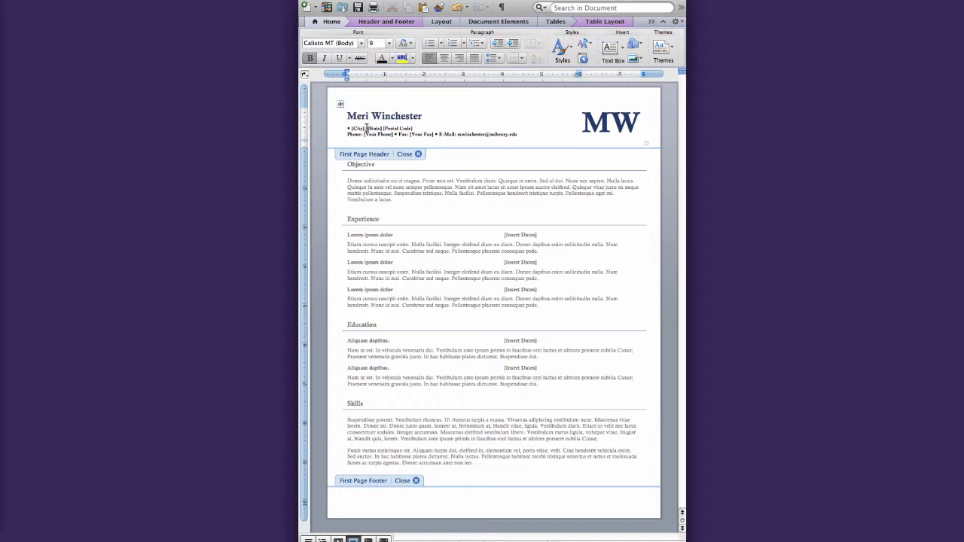
type("8900 Route 14")
left_click(393, 128)
key("BackSpace")
type("Crystal Lake")
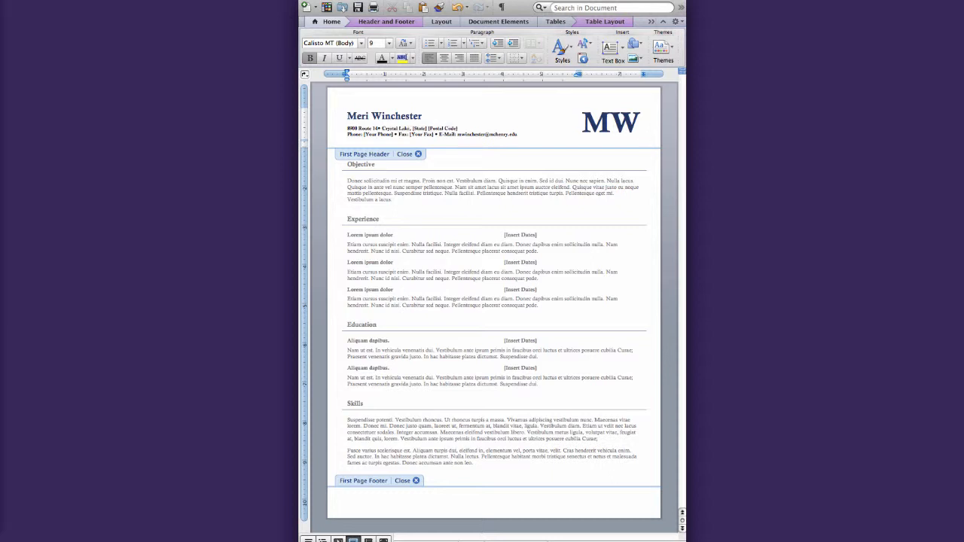
left_click(420, 129)
key("BackSpace")
type("IL 6")
Step: Replace the phone placeholder in the header with the contact's phone number
left_click(367, 134)
key("Delete")
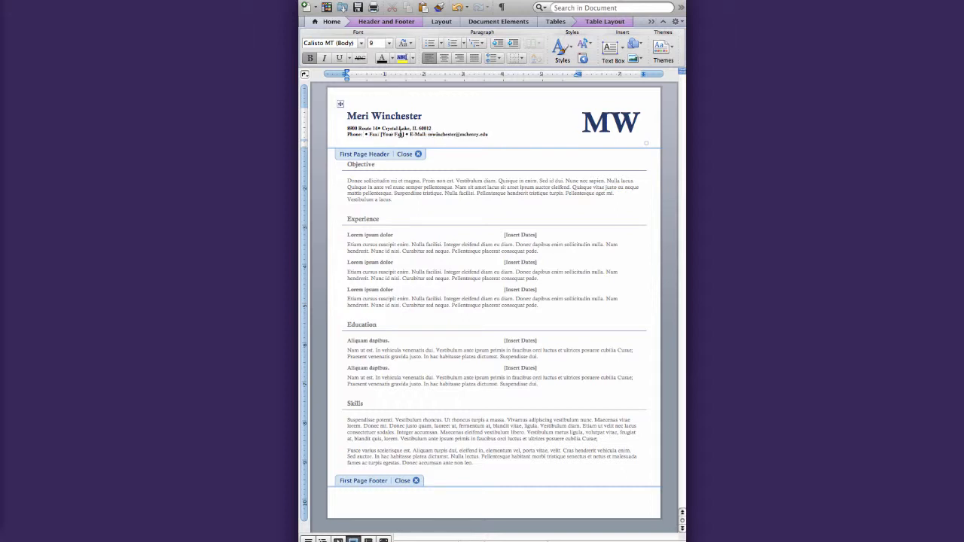
type("555-2")
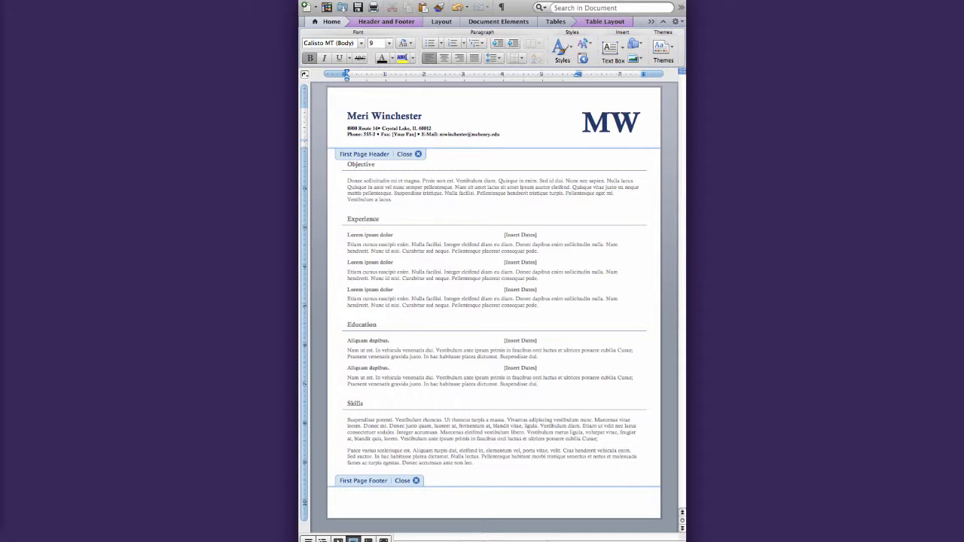
type("222")
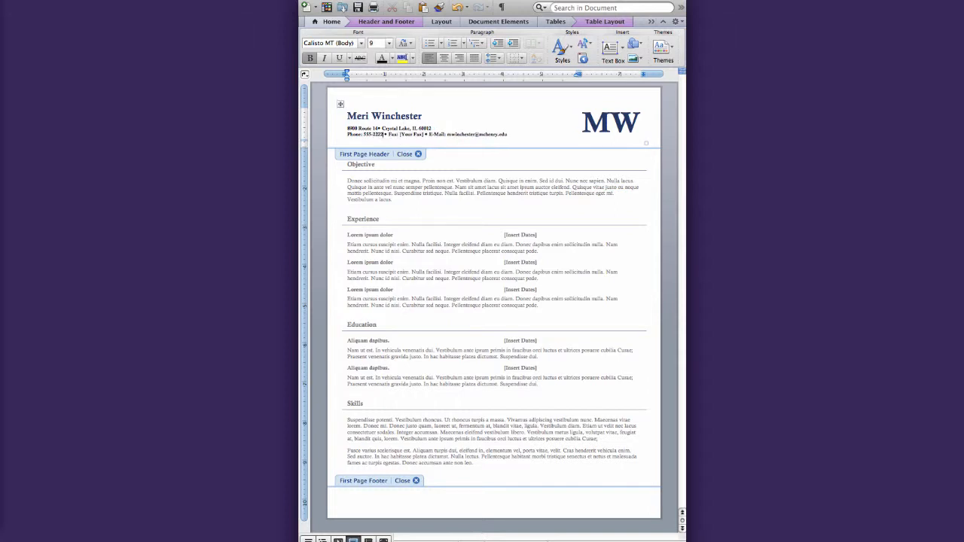
Step: Remove the fax label and placeholder from the header's contact line and close the header
left_click(418, 134)
key("Delete")
key("BackSpace")
key("BackSpace")
key("BackSpace")
key("BackSpace")
key("BackSpace")
key("BackSpace")
key("BackSpace")
left_click(442, 134)
key("Delete")
key("super+z")
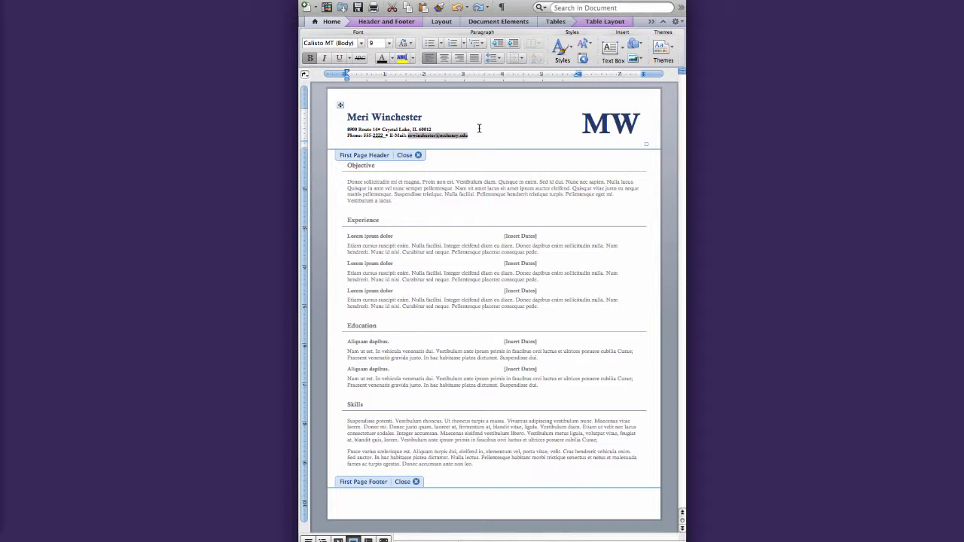
left_click(417, 155)
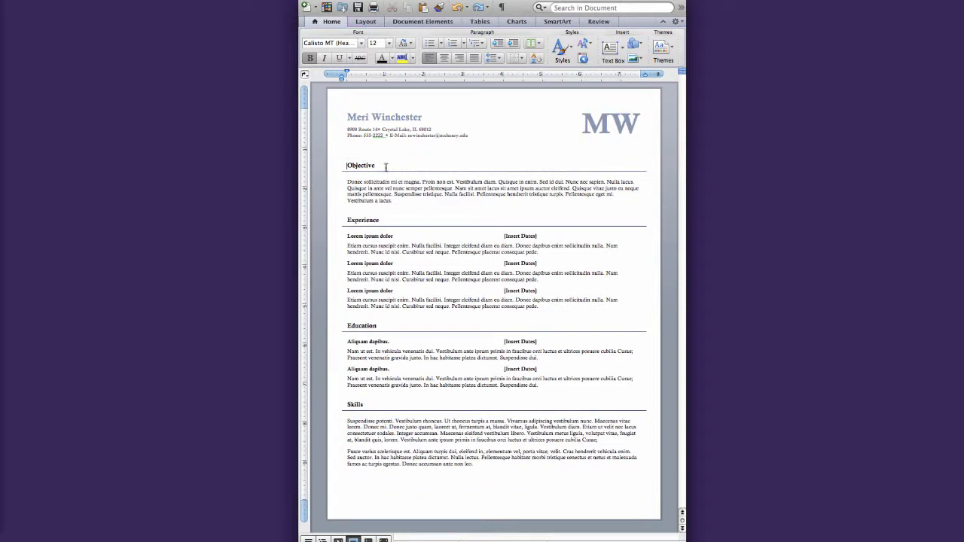
Step: Replace the Objective placeholder paragraph with "Should tell about what you are looking for in a job. (Looking for"
triple_click(406, 202)
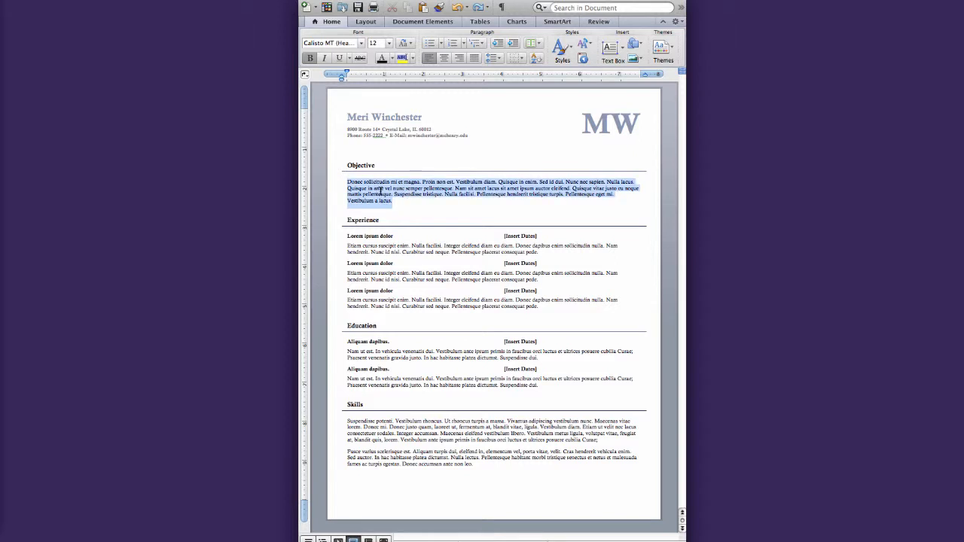
type("Shou")
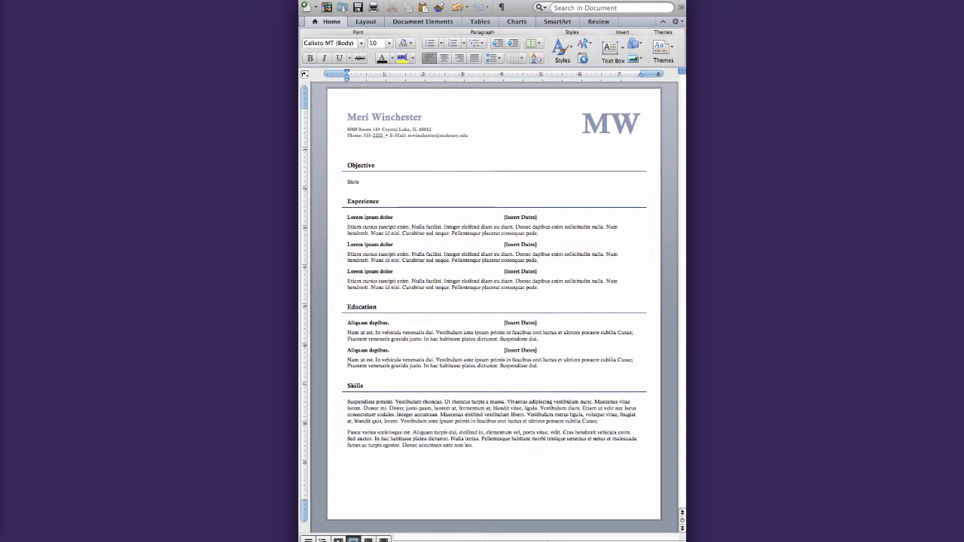
type("ld tell about what you are loo")
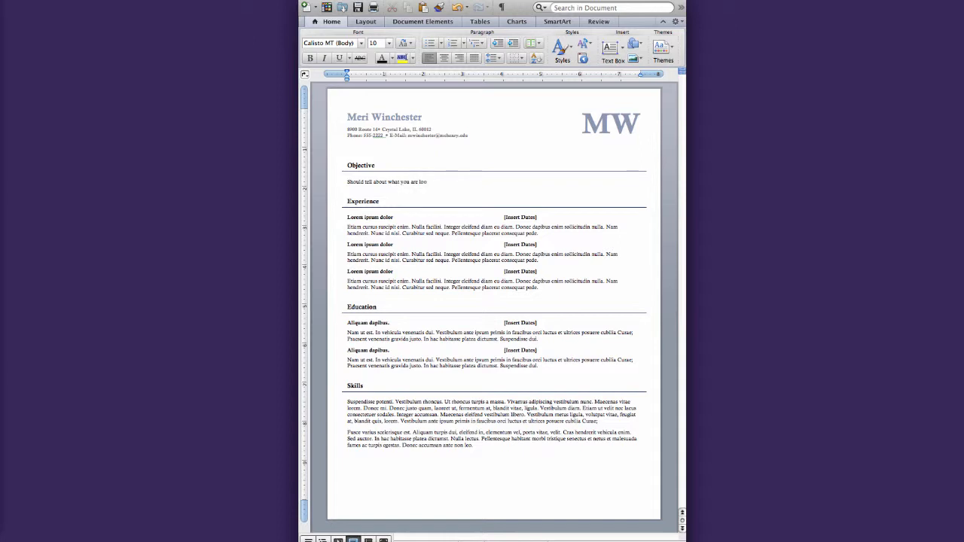
type("king")
type(" for in a")
type("job. (Looking for")
Step: Complete the Objective's parenthetical example with "the opportunity to work on a creative instructional design team.)"
type(" the opp")
type("ortunity to p")
type(" d")
type("work on a creative instru")
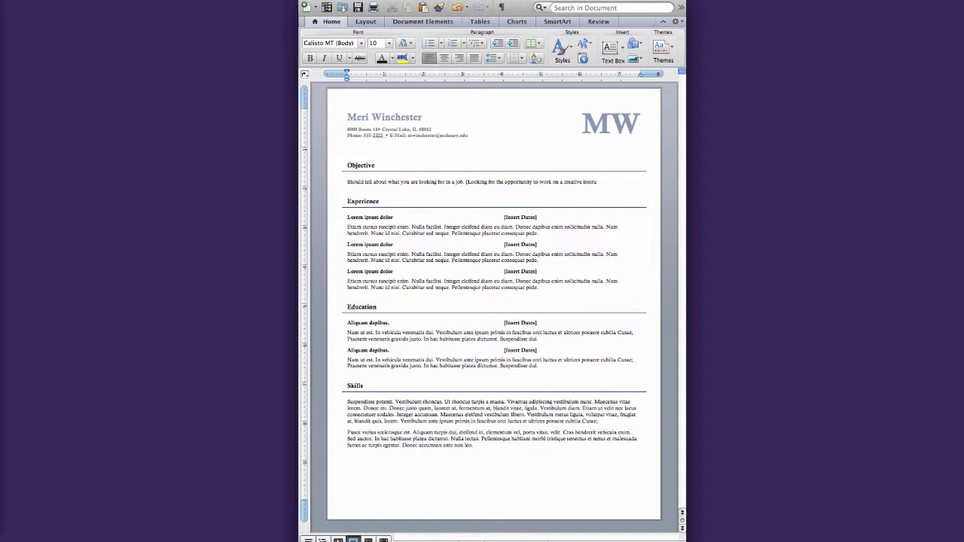
type("tional design team.")
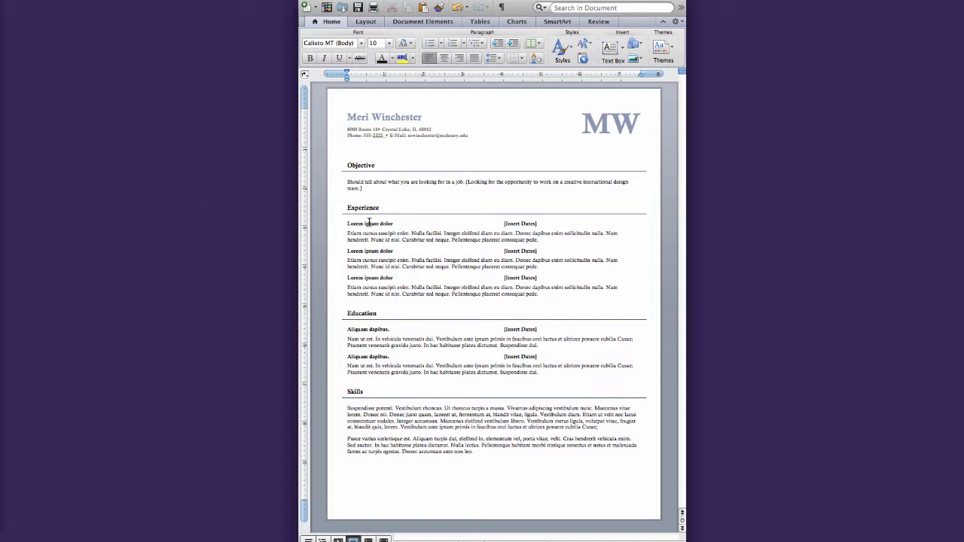
Step: Fill in the first Experience entry with the employer McHenry County College and the dates "August 2000 - current"
left_click_drag(347, 223, 391, 220)
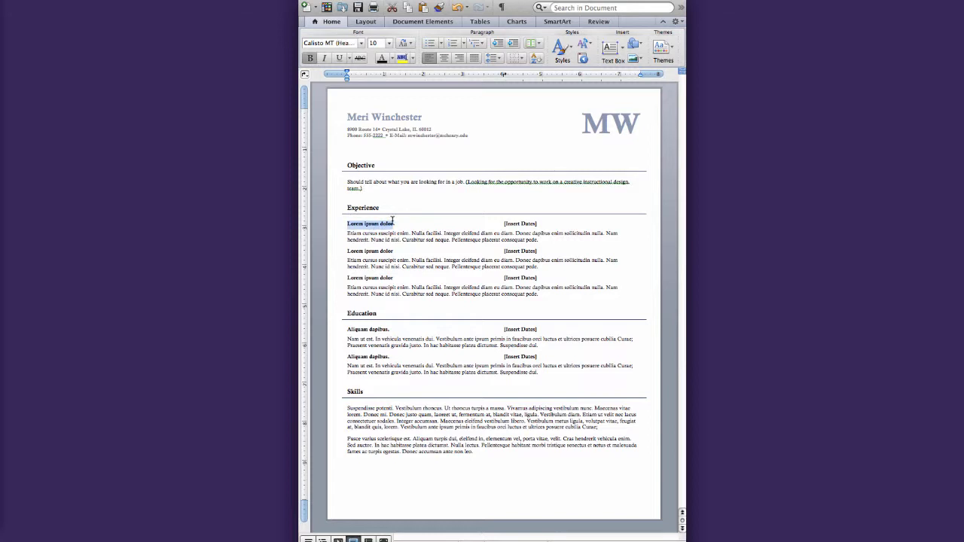
type("McH")
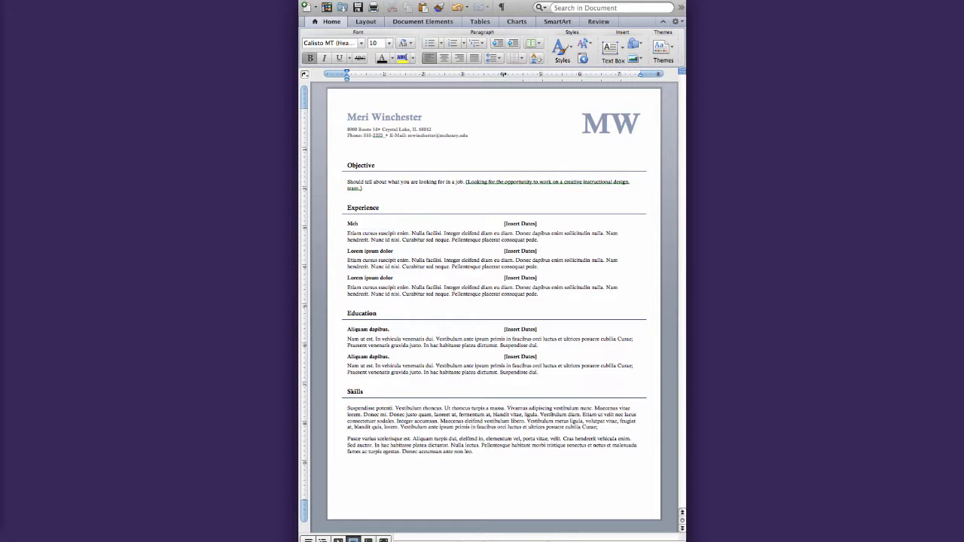
type("enry Cou")
key("BackSpace")
type("ty College")
left_click(521, 225)
key("Delete")
type("Augu")
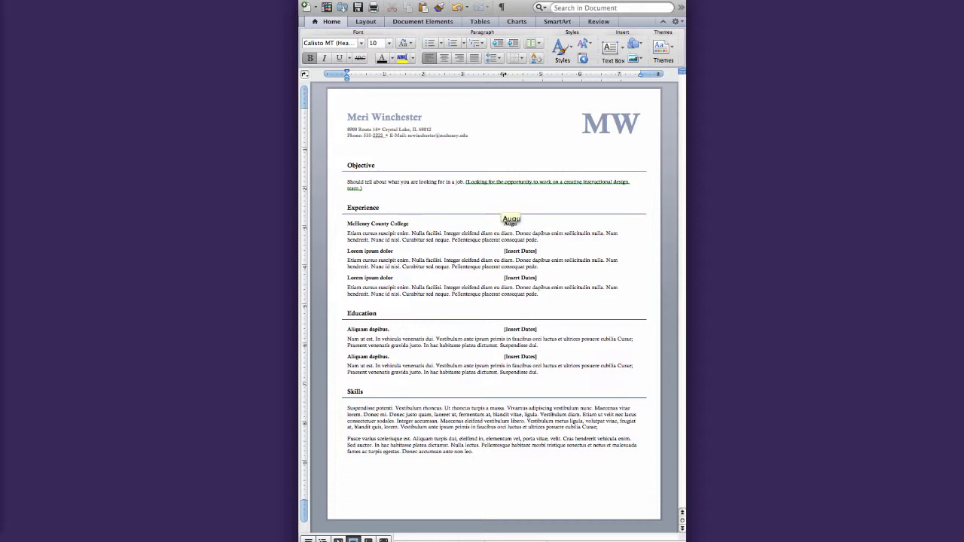
type("st 2000 - current")
Step: Replace the McHenry County College description with an indented line without a bullet reading "As department chair:"
triple_click(513, 237)
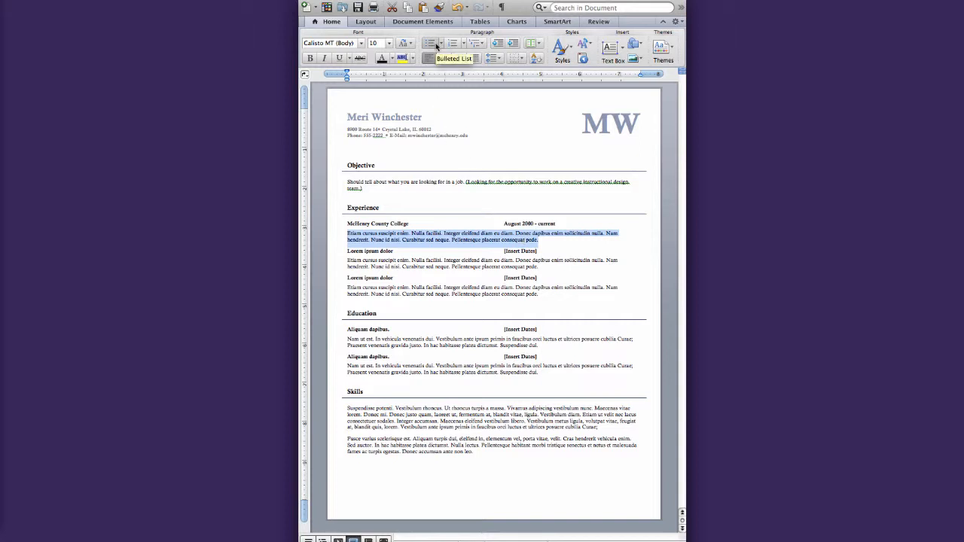
left_click(435, 45)
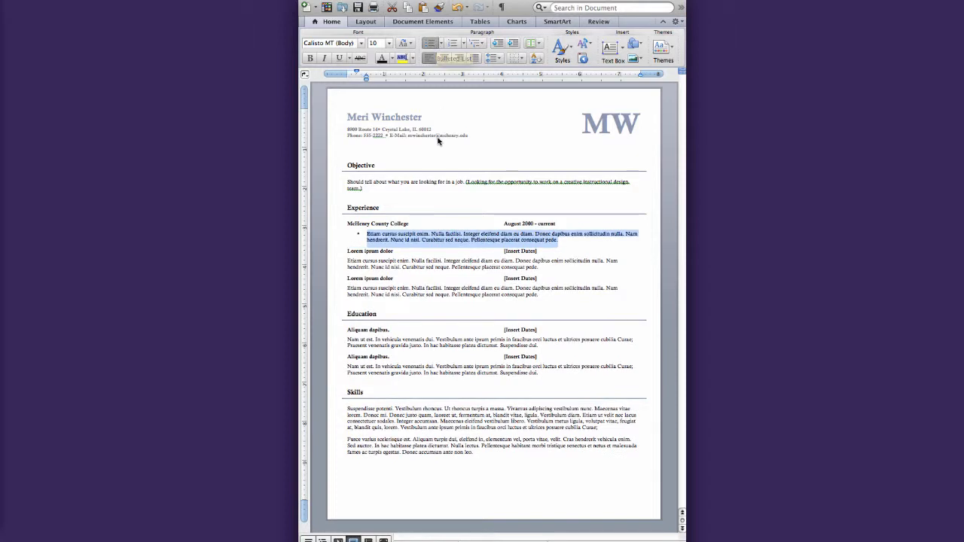
type("A")
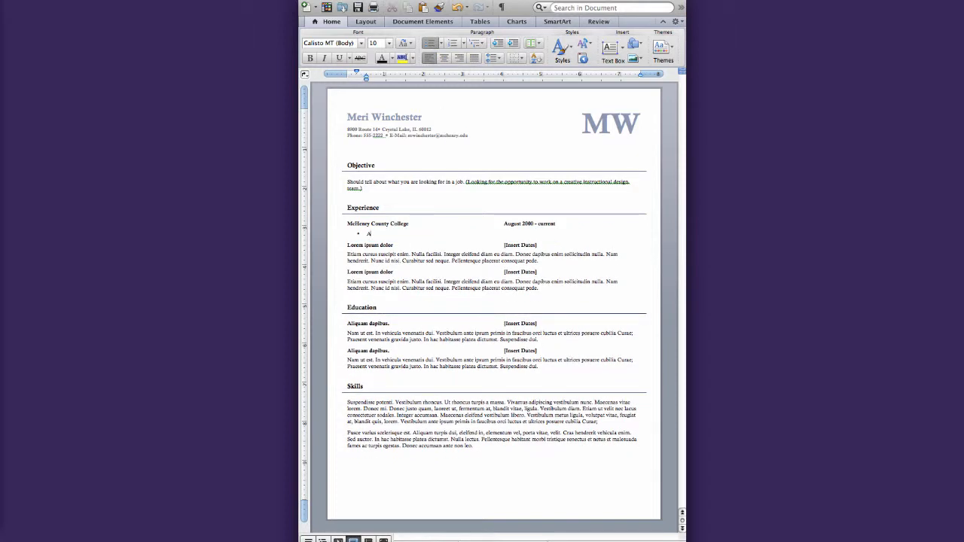
type("s department chair")
key("BackSpace")
key("BackSpace")
key("BackSpace")
key("BackSpace")
key("BackSpace")
key("BackSpace")
key("BackSpace")
key("BackSpace")
key("BackSpace")
key("BackSpace")
key("BackSpace")
key("BackSpace")
key("BackSpace")
key("BackSpace")
key("BackSpace")
key("BackSpace")
key("BackSpace")
key("BackSpace")
key("BackSpace")
key("BackSpace")
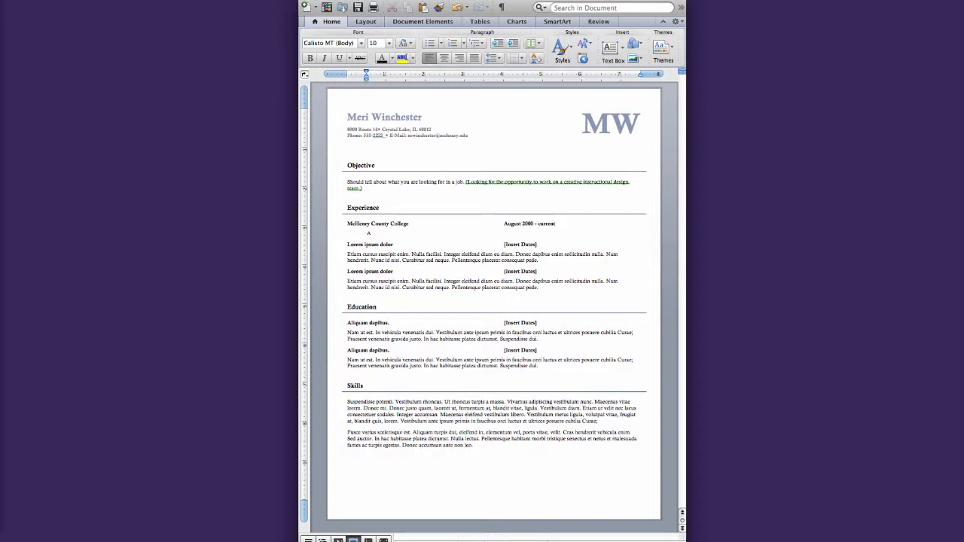
type("As department chair:")
Step: Add three bullets under "As department chair:": "Brought in three new degrees", "Created over 20 courses" and "Managed 10 adjuncts"
key("Return")
left_click(429, 43)
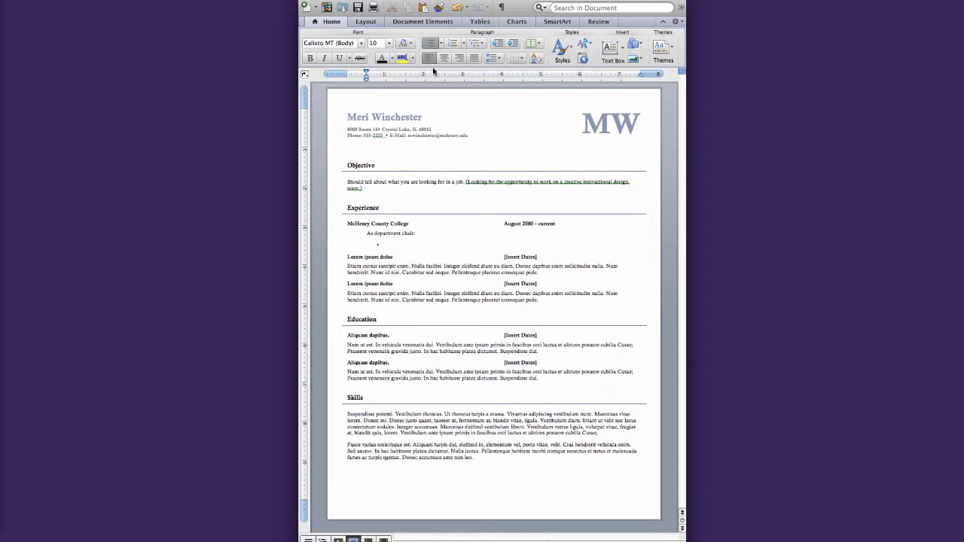
type("brought in three new degrees")
key("Return")
type("Created o")
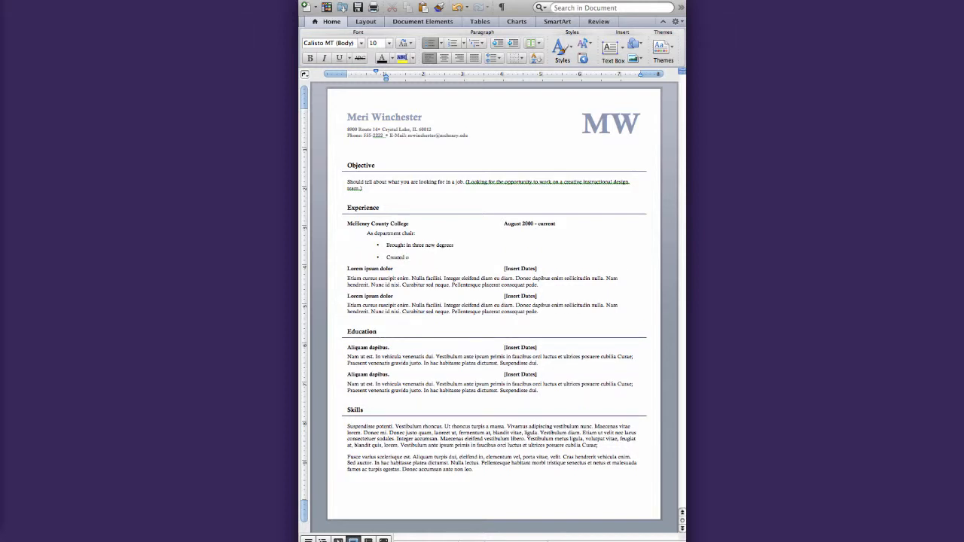
type("ver 20 courses")
key("Return")
type("Managed")
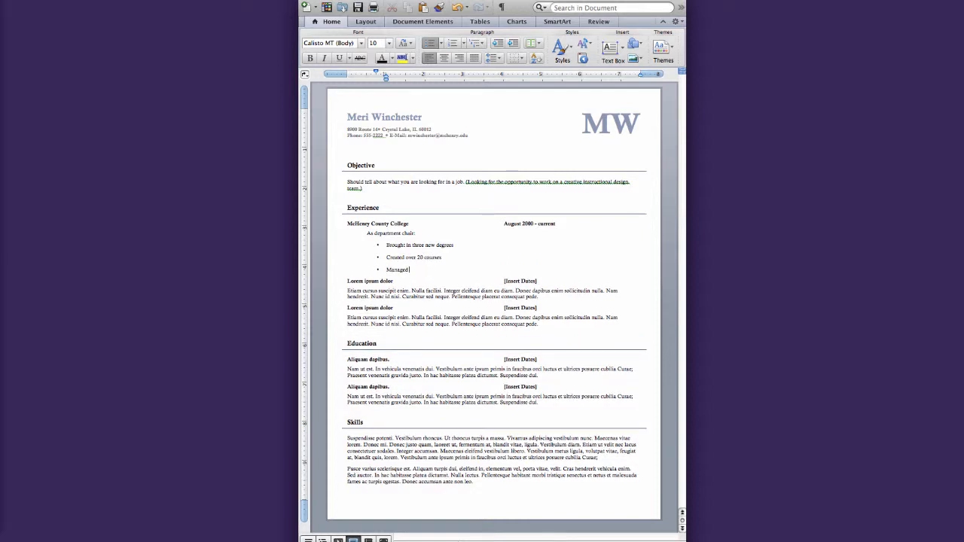
type(" 10 an")
type("ncts")
Step: Delete the two remaining placeholder entries in the Experience section
left_click_drag(552, 327, 354, 287)
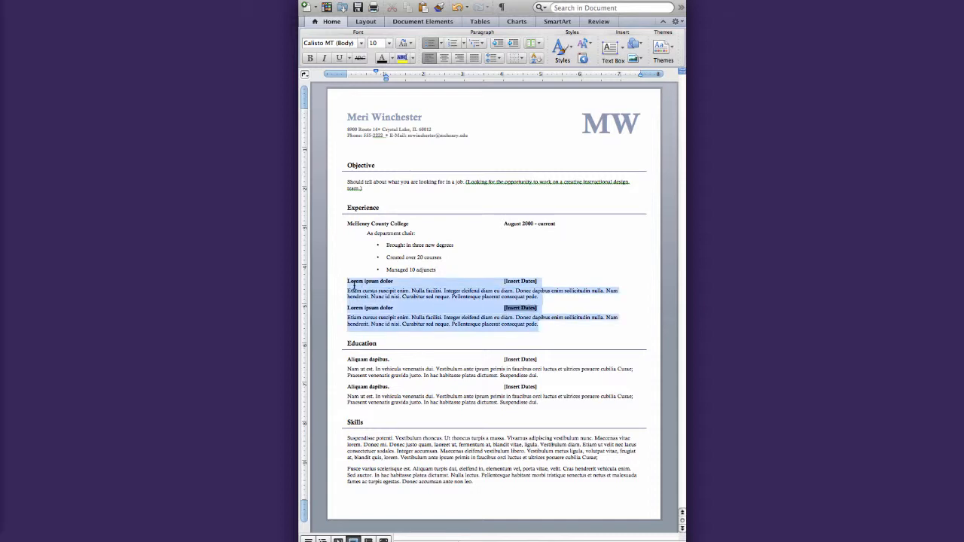
key("BackSpace")
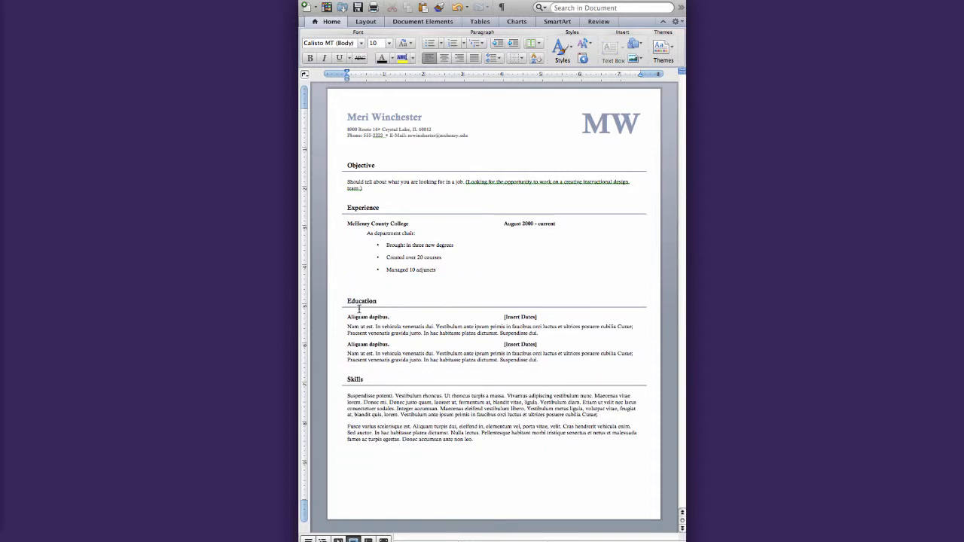
Step: Fill in the first Education entry with the school Capella University and the dates "2000 -2004"
left_click(356, 320)
type("Cap")
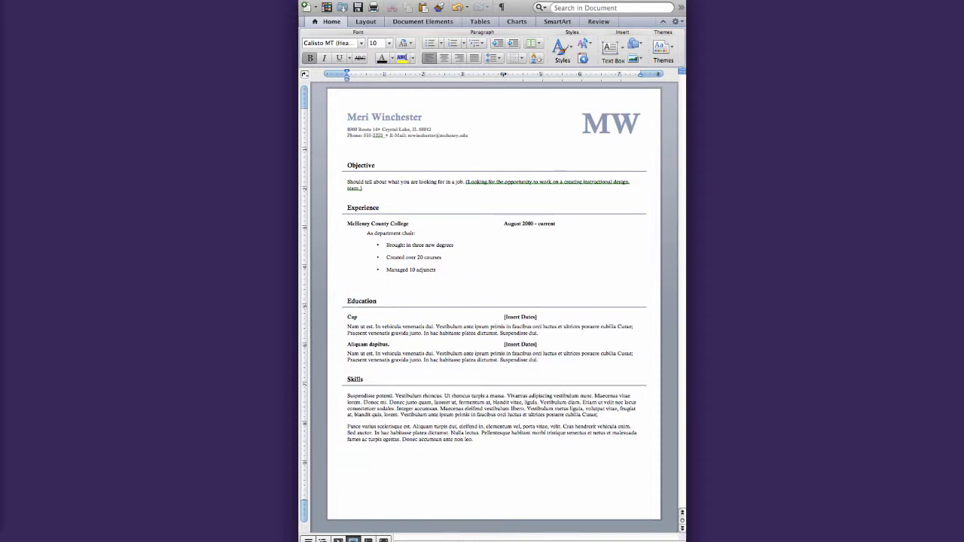
type("ella University")
left_click(529, 319)
key("BackSpace")
type("2")
type("009")
type(" -20")
type("04")
Step: Replace the Capella University description with "Teams, specials honors -" and delete the second placeholder Education entry
triple_click(537, 332)
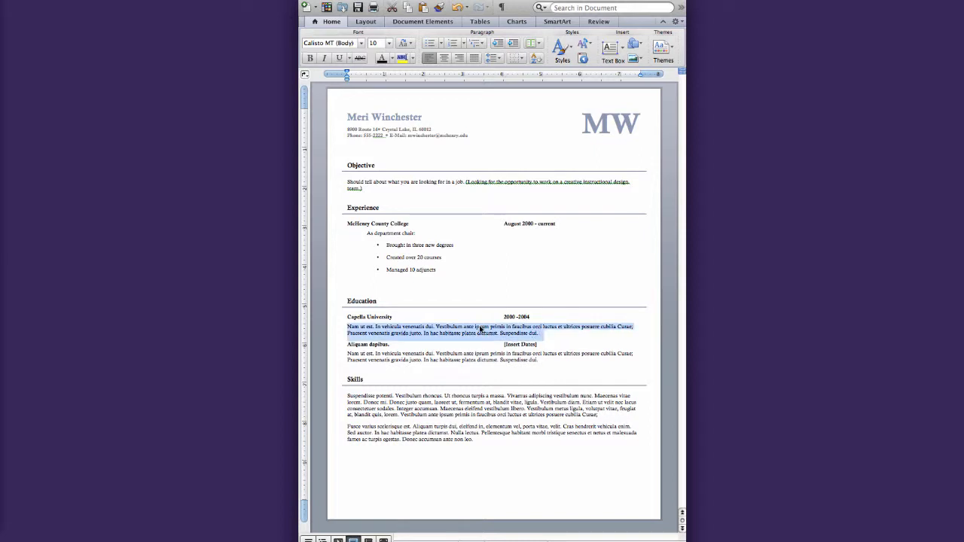
type("C")
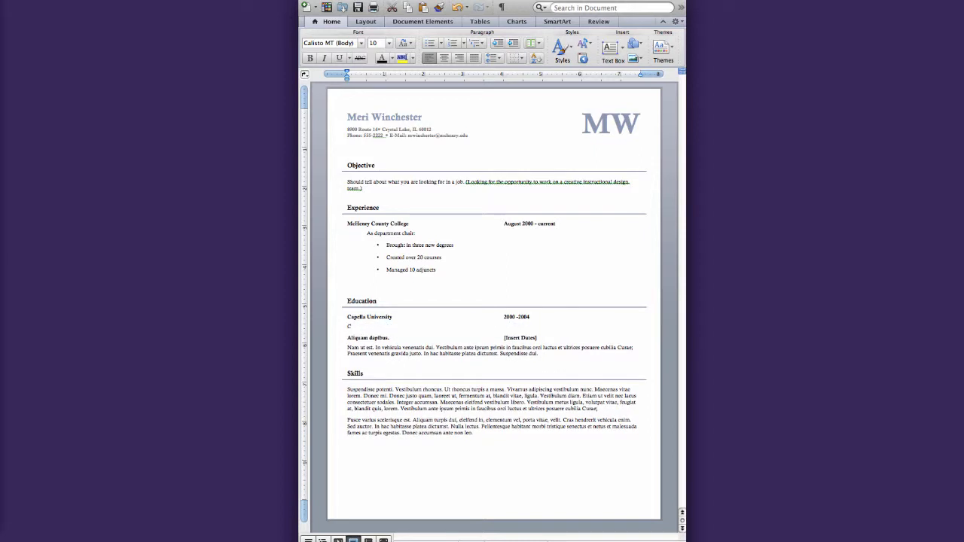
type("Team:")
type(" specials honors -")
left_click_drag(541, 354, 347, 341)
key("BackSpace")
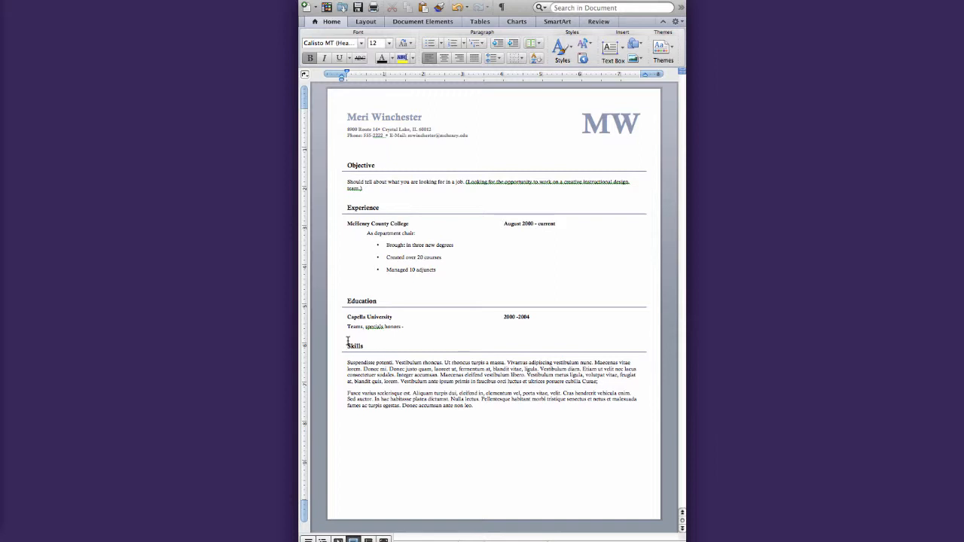
Step: Replace the placeholder text in the Skills section with the line "Programming languages:"
triple_click(468, 402)
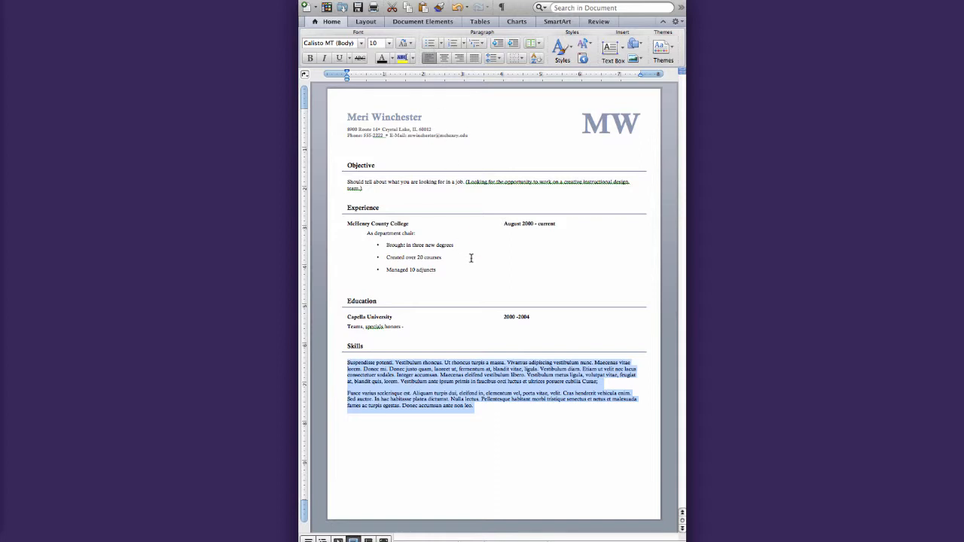
key("BackSpace")
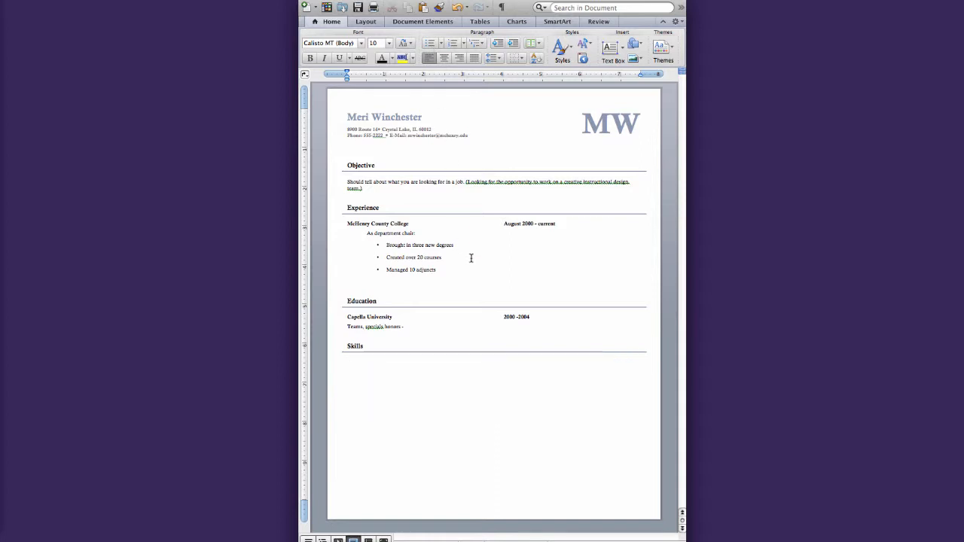
left_click(431, 45)
left_click(433, 45)
type("Programming")
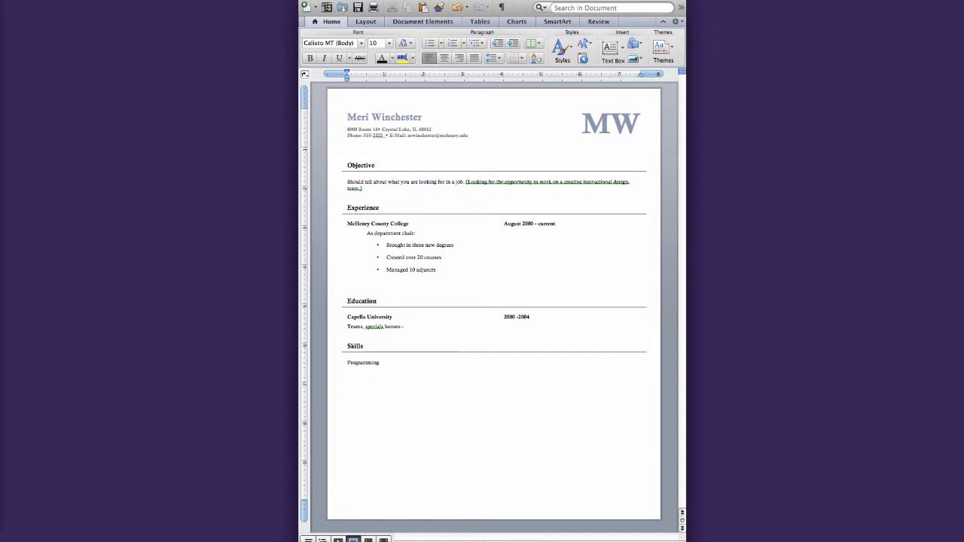
type(" languages:")
Step: Add three bullets under "Programming languages:": "Java", "COBOL" and "JavaScript"
key("Return")
left_click(430, 44)
type("Java")
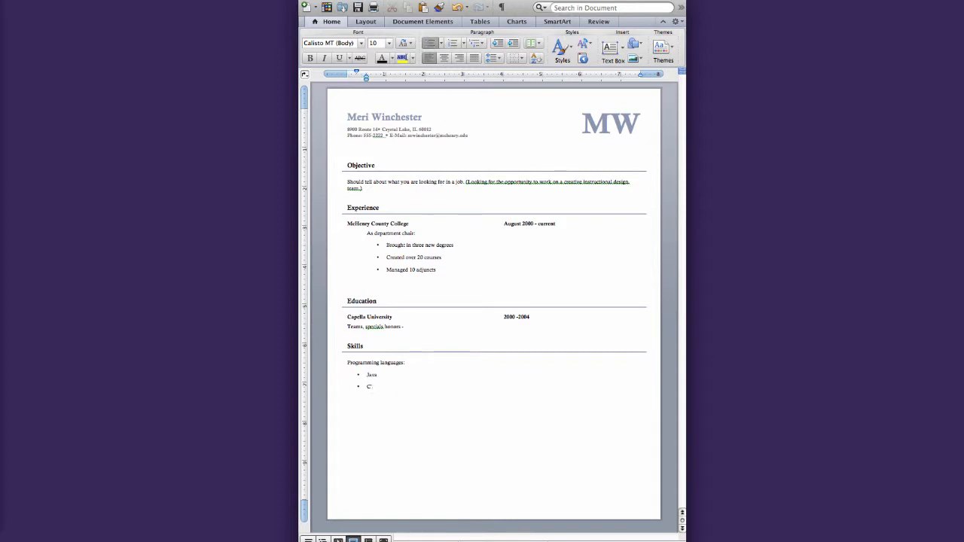
type("+")
type("B")
type("Sc")
key("BackSpace")
key("Return")
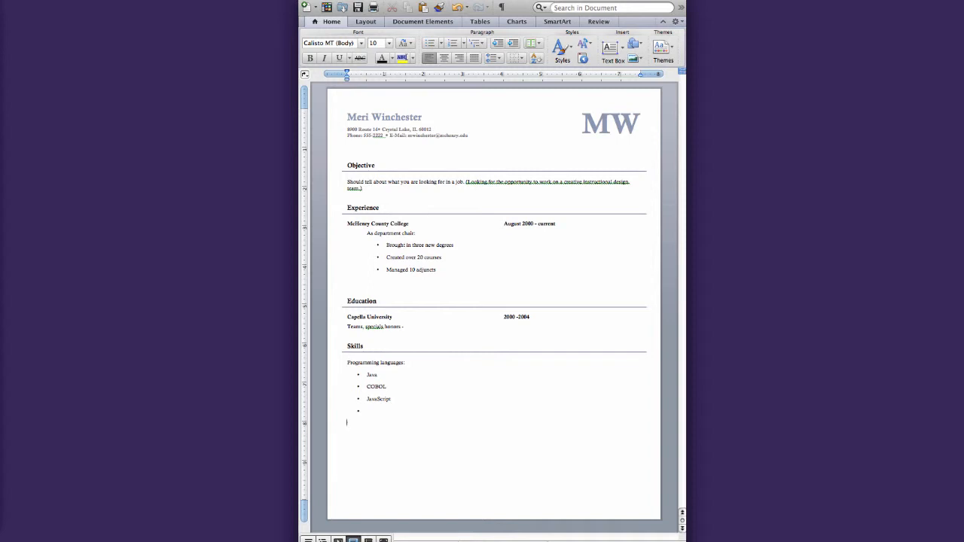
Step: Add a "Programs:" line below the programming languages, followed by the bullets "Photoshop" and "Illustra"
key("BackSpace")
type("Programs:")
key("Return")
left_click(430, 42)
type("Pho")
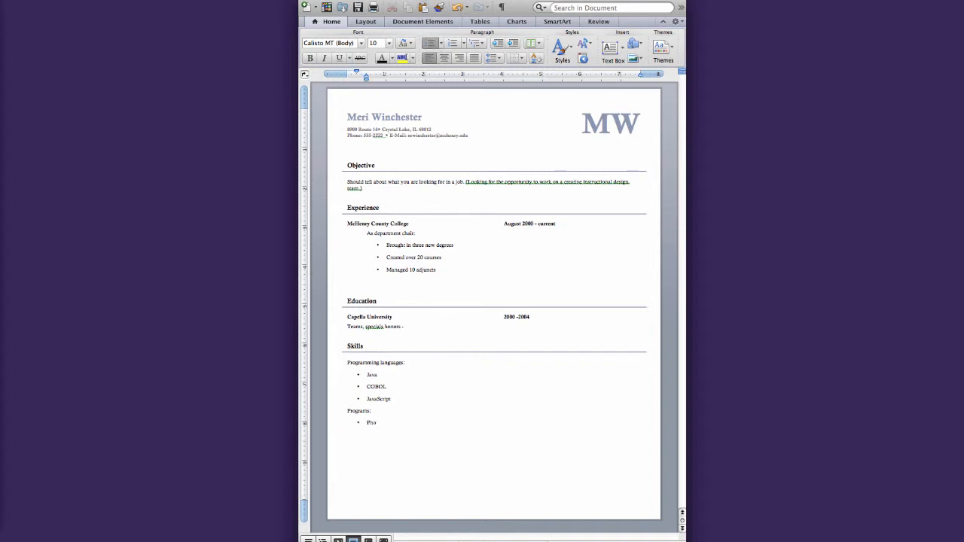
type("toshop I")
type("llustra")
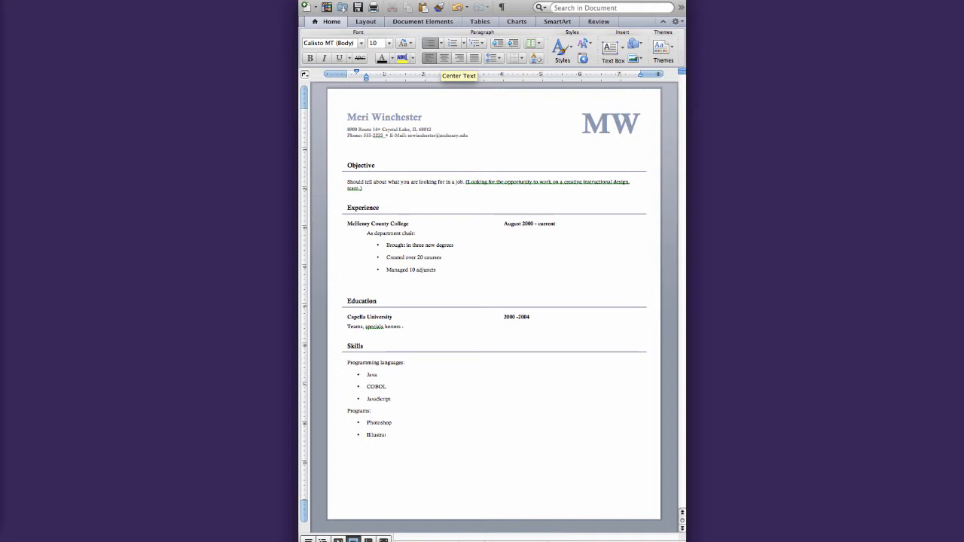